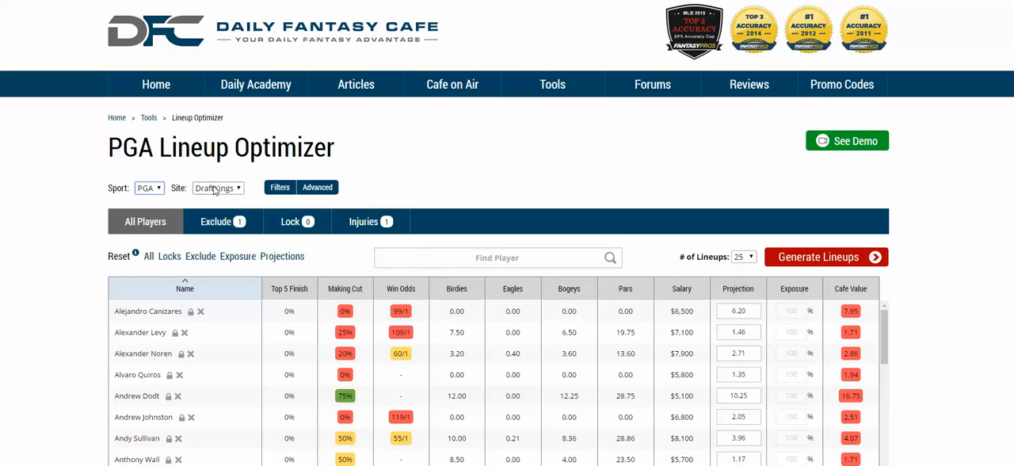
Keep DraftKings as the site and set the minimum salary filter to $2,000
left_click(214, 189)
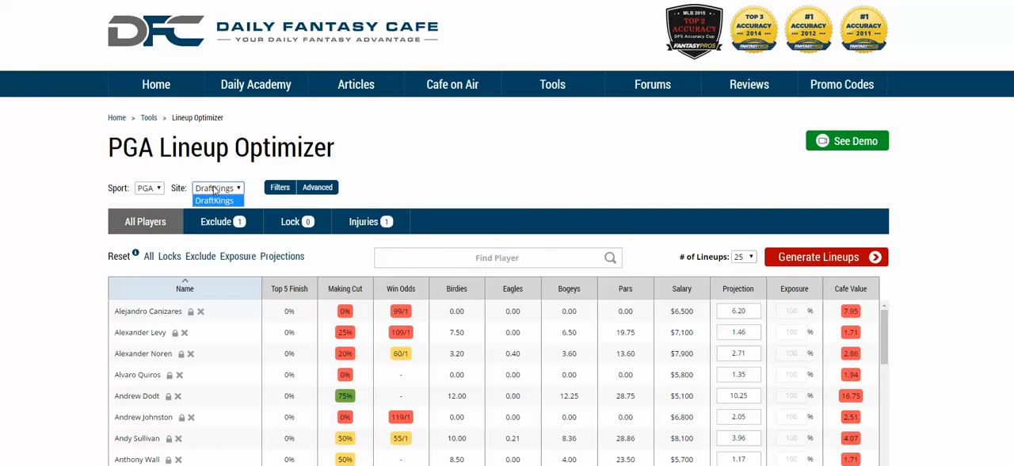
left_click(214, 189)
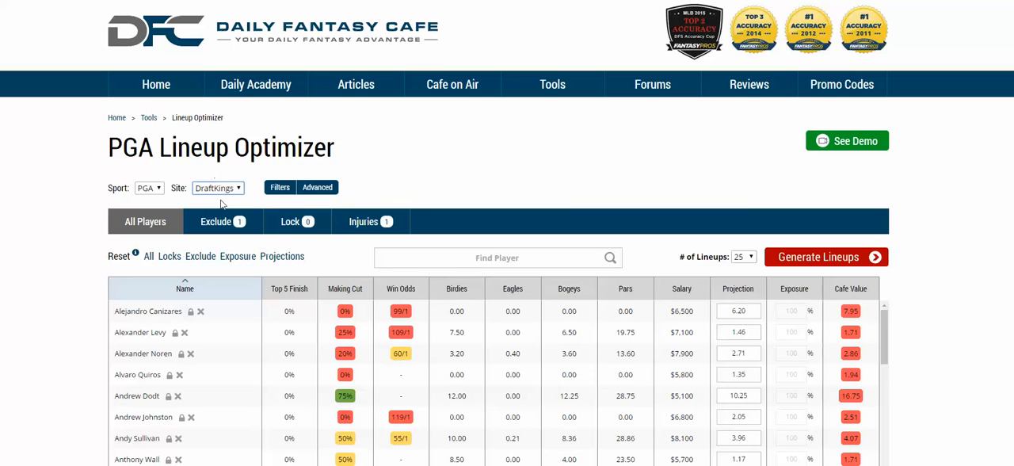
left_click(313, 192)
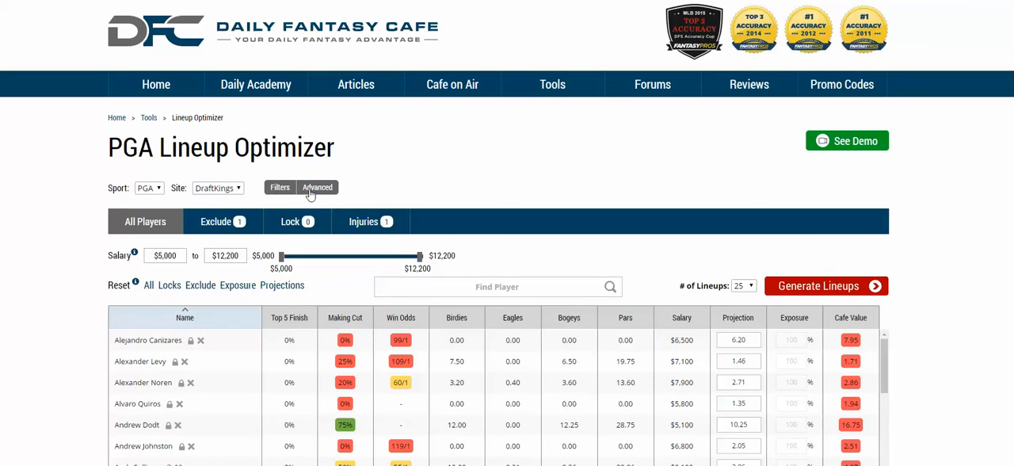
left_click(172, 255)
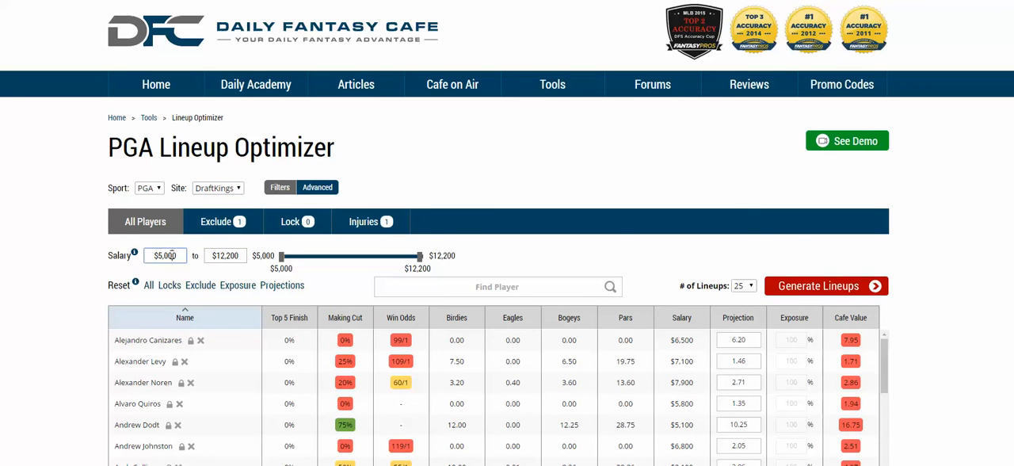
key("ctrl+a")
type("2,00")
type("0")
key("Tab")
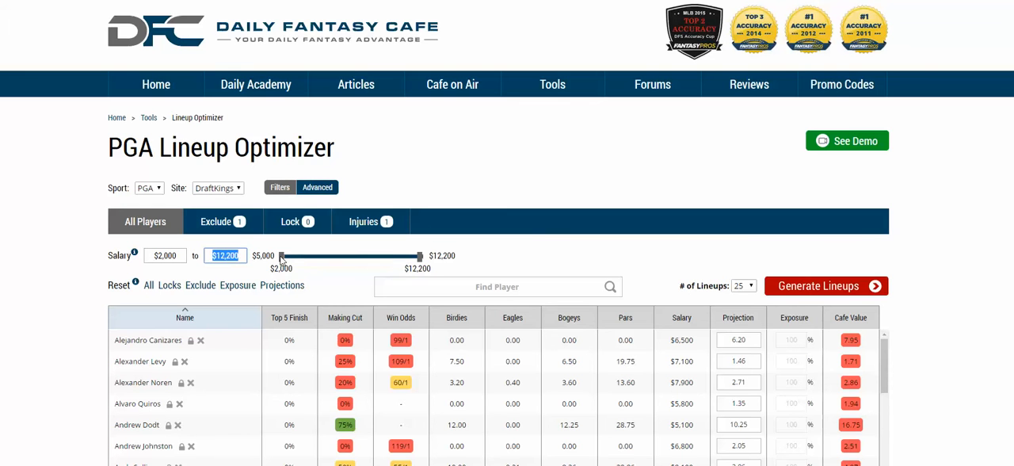
Limit the salary filter to the range from $7,005 to $11,325
left_click(283, 259)
left_click_drag(284, 257, 322, 258)
left_click_drag(419, 256, 403, 257)
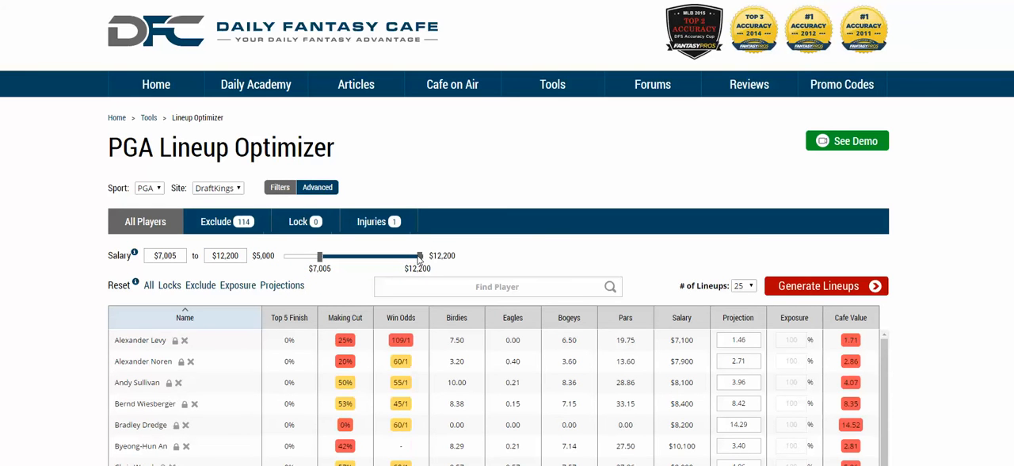
Remove Alejandro Canizares from the excluded players and lock Alvaro Quiros
left_click(251, 231)
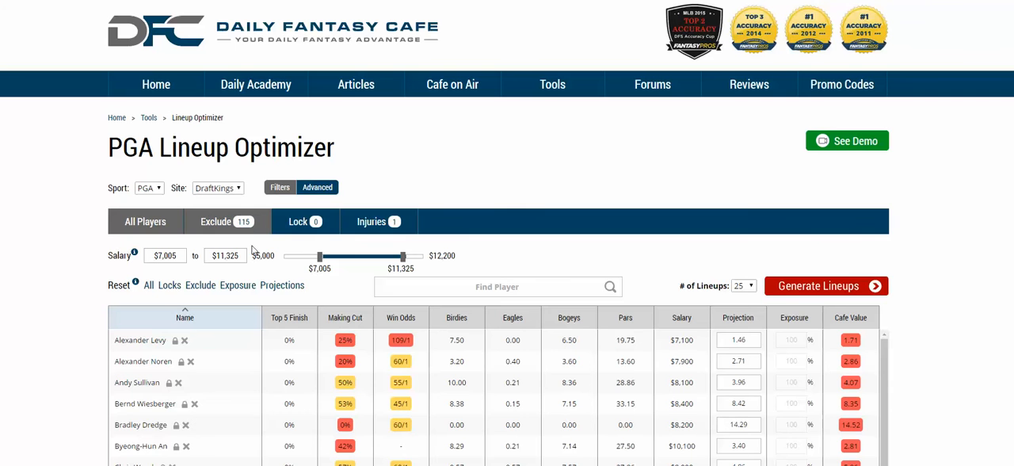
scroll(357, 366, "down", 3)
scroll(375, 389, "up", 3)
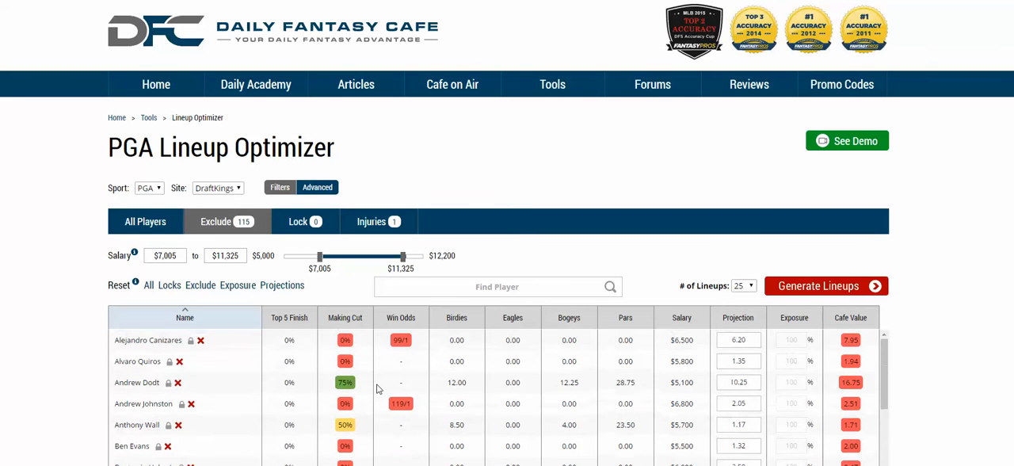
left_click(201, 340)
left_click(169, 340)
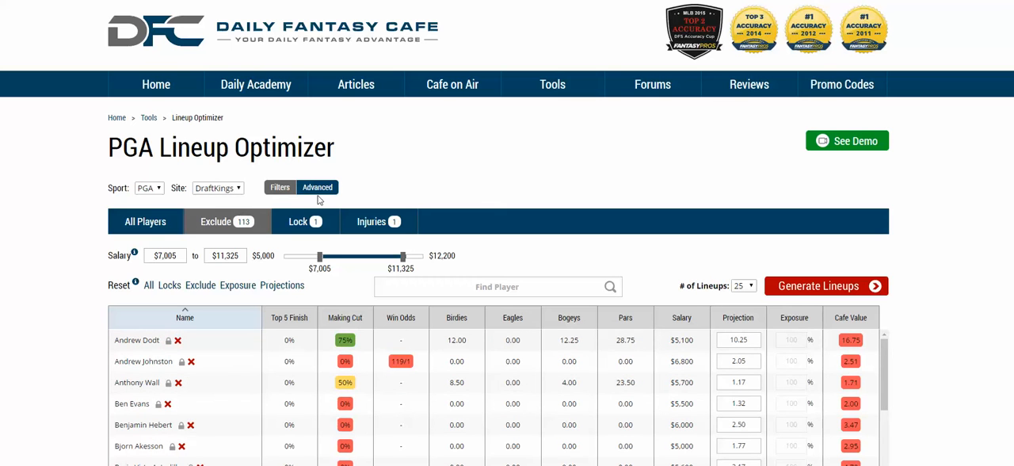
Show the locked players and turn on Individual Player Exposure in the advanced settings
left_click(310, 223)
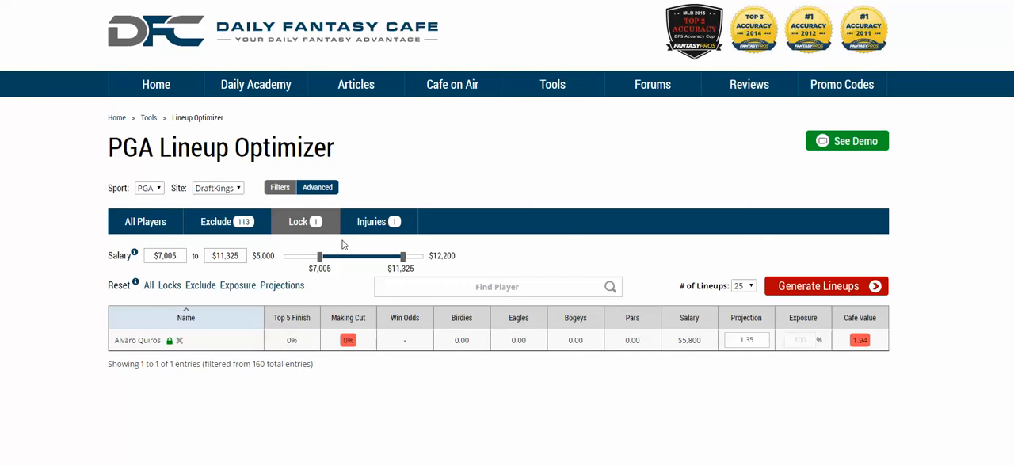
left_click(280, 187)
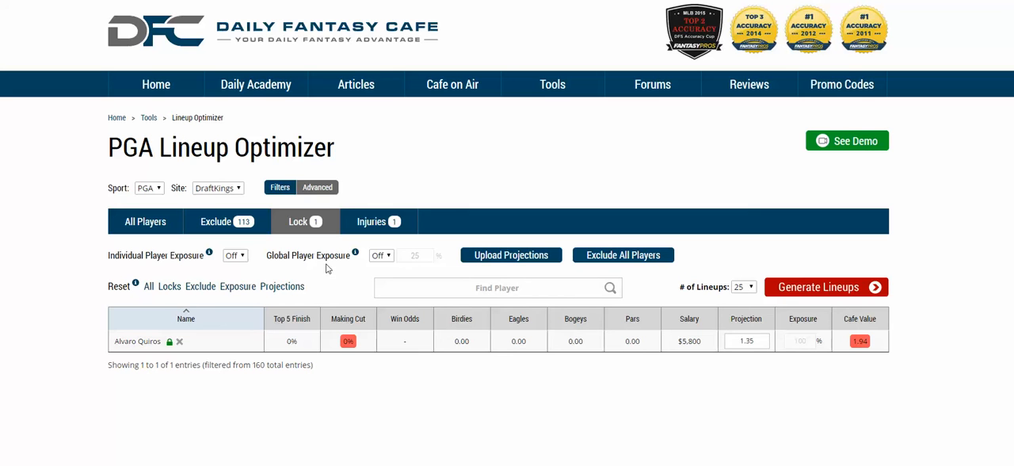
left_click(238, 255)
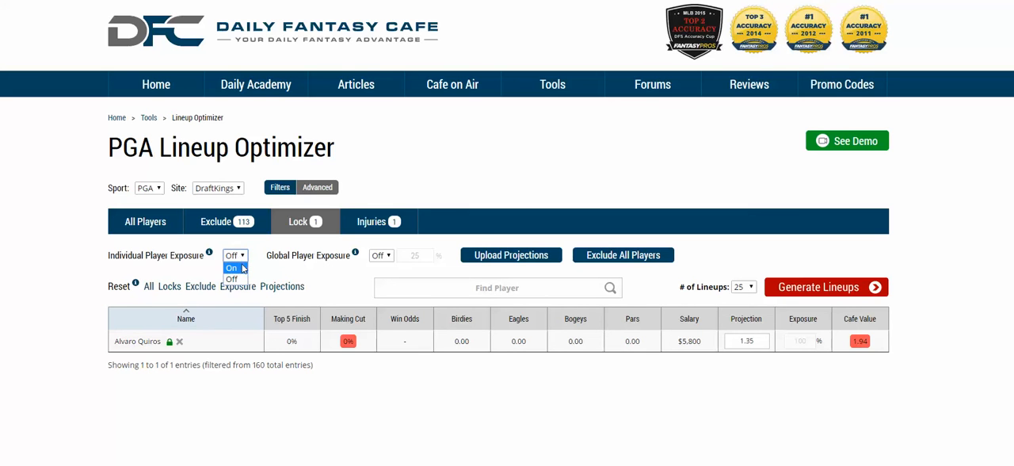
left_click(233, 269)
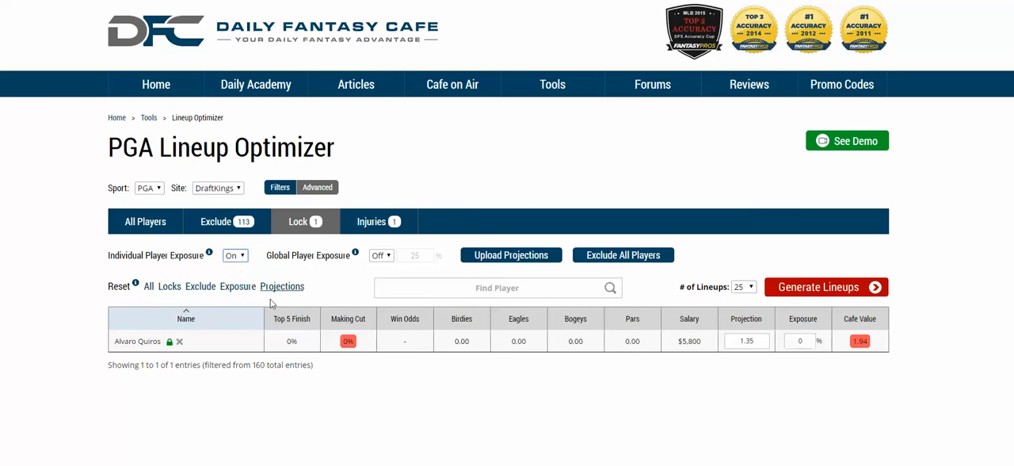
Set Alvaro Quiros's exposure to 25% in the full player list
left_click(164, 227)
scroll(796, 313, "down", 1)
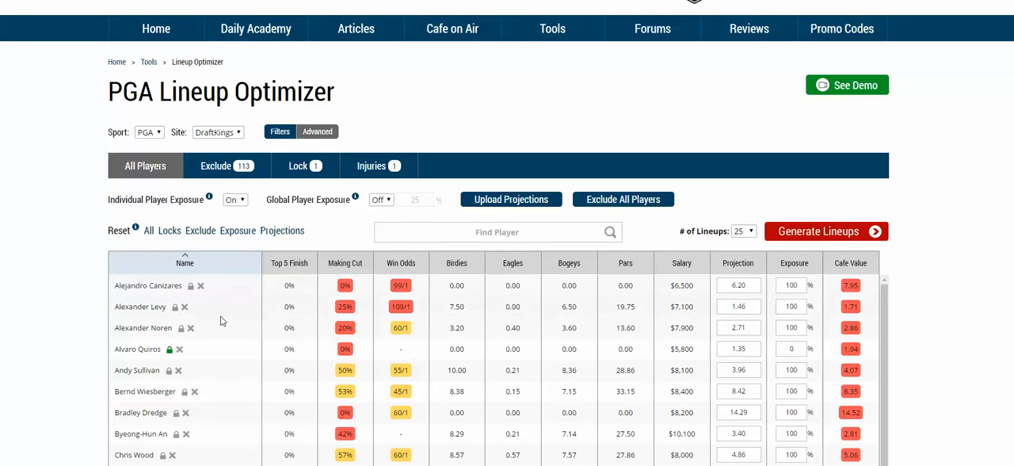
scroll(432, 278, "down", 1)
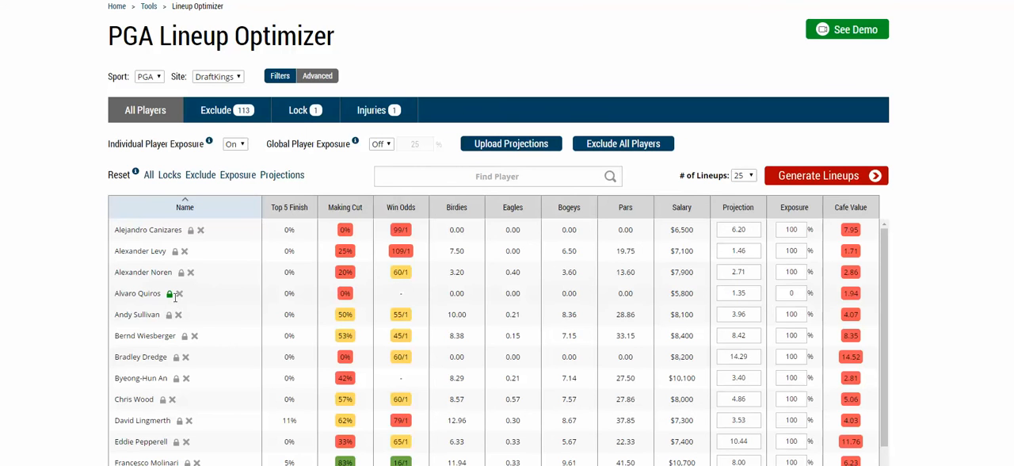
double_click(791, 293)
type("25")
key("Return")
Turn on Global Player Exposure and keep it at 25%
left_click(380, 144)
left_click(380, 156)
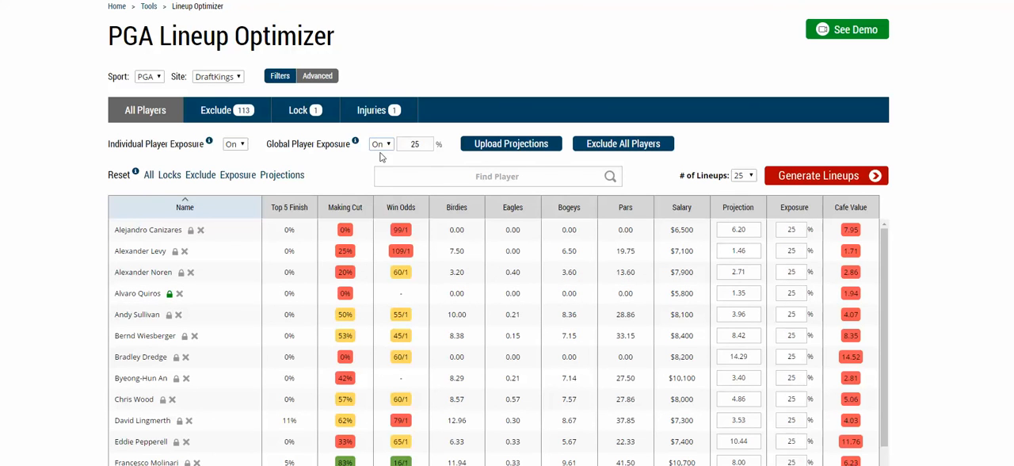
left_click_drag(432, 144, 404, 144)
left_click(746, 126)
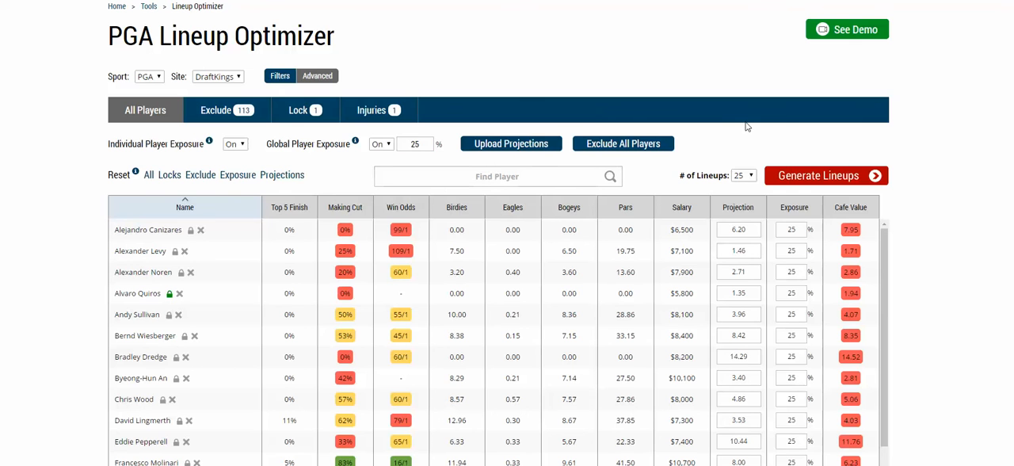
Open the page for uploading custom projections and set its sport to PGA
left_click(541, 145)
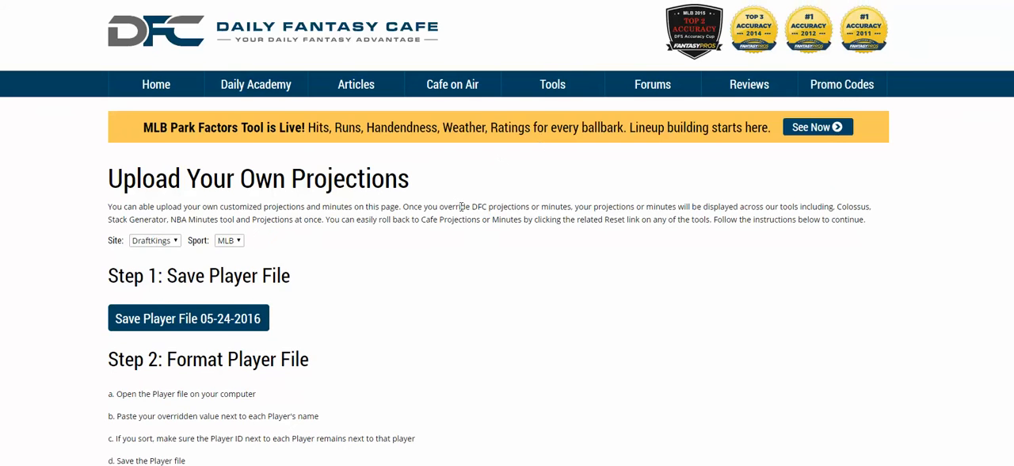
scroll(486, 217, "down", 1)
left_click(228, 130)
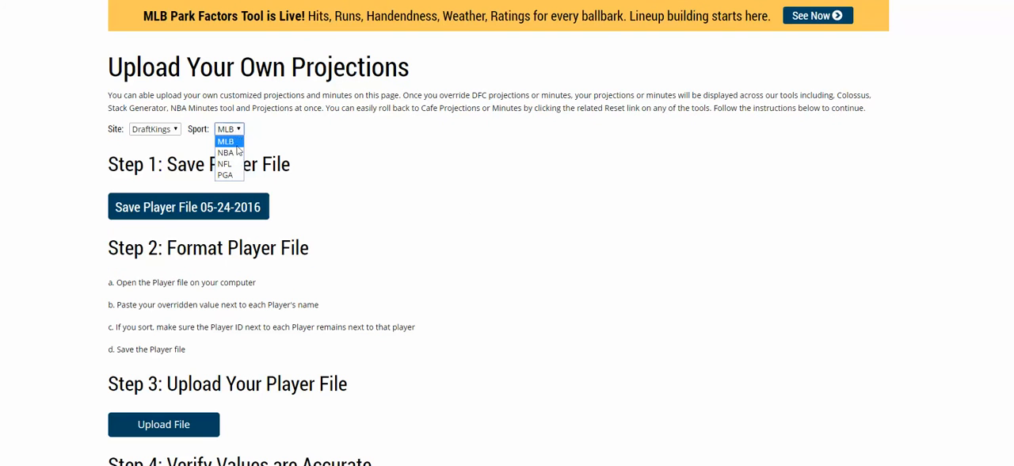
left_click(230, 175)
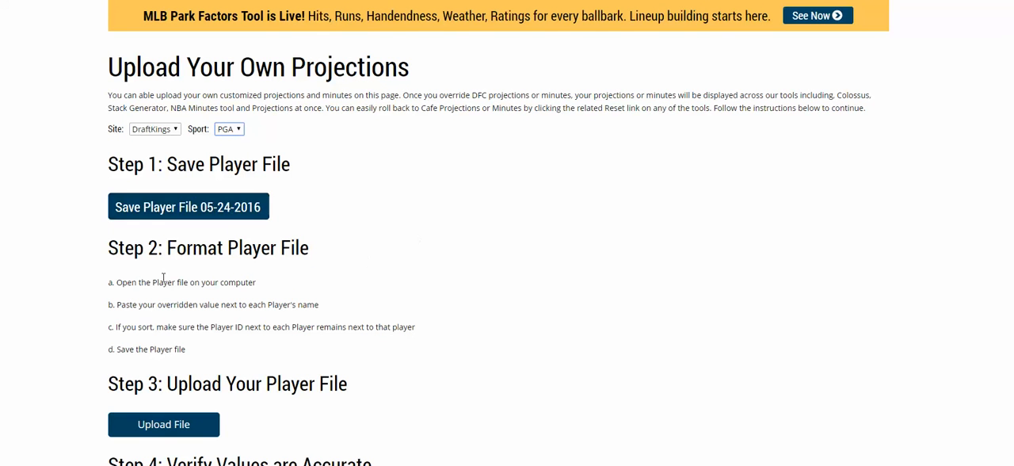
Review the instructions for uploading a player file and overriding Cafe values, and return to the PGA Lineup Optimizer
scroll(198, 313, "down", 2)
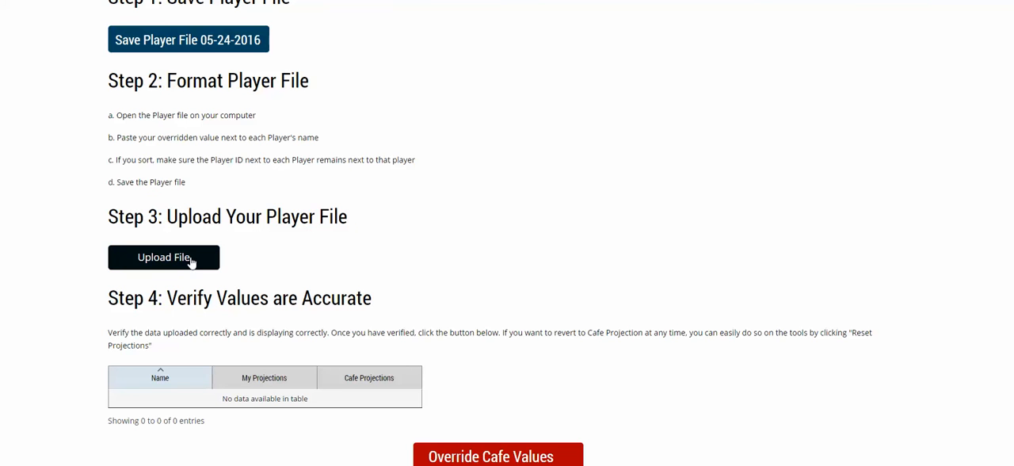
scroll(333, 373, "down", 2)
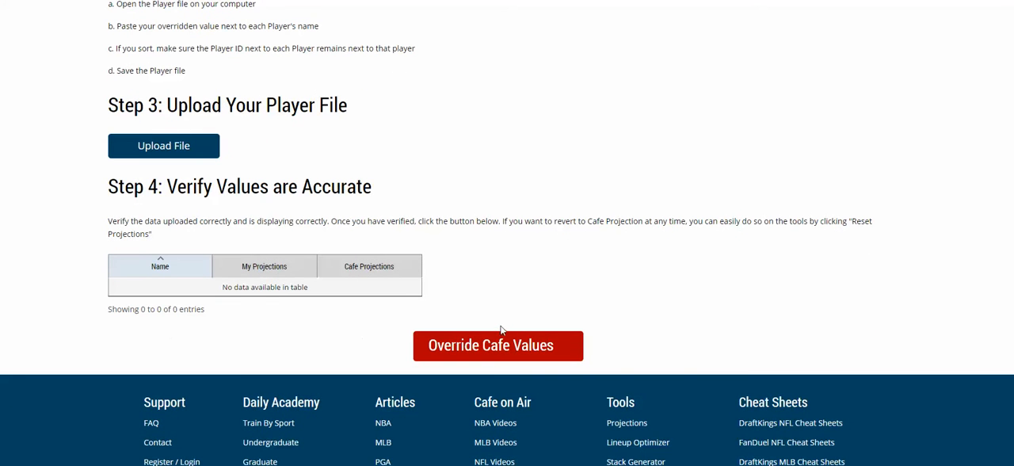
key("ctrl+shift+Tab")
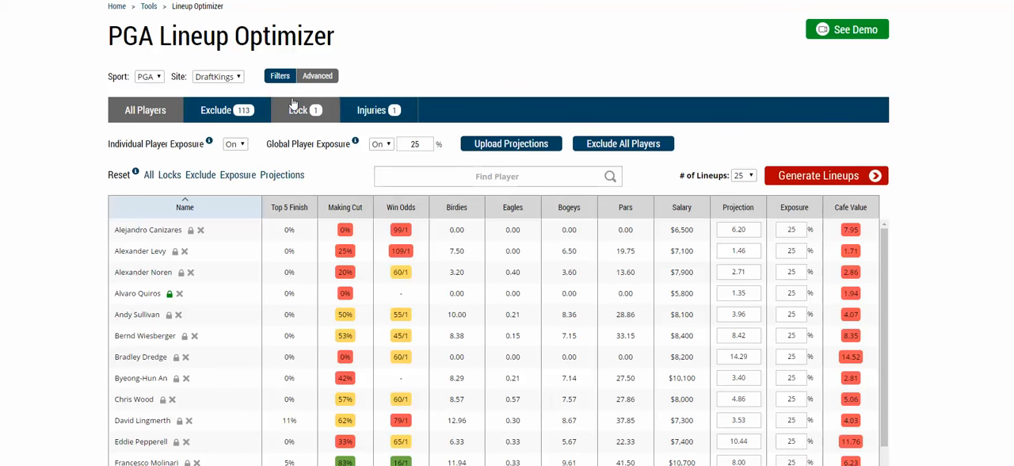
Remove Andrew Dodt and Andrew Johnston from the excluded players
left_click(243, 111)
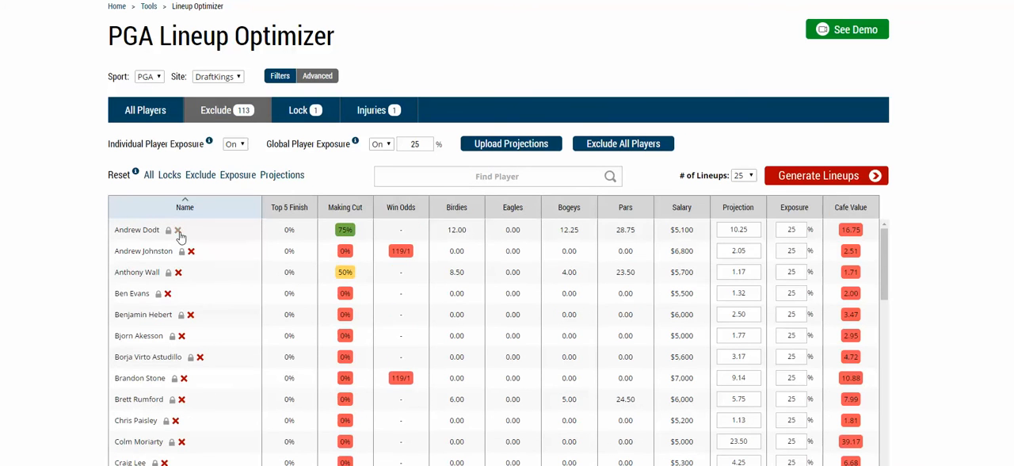
left_click(178, 230)
left_click(190, 230)
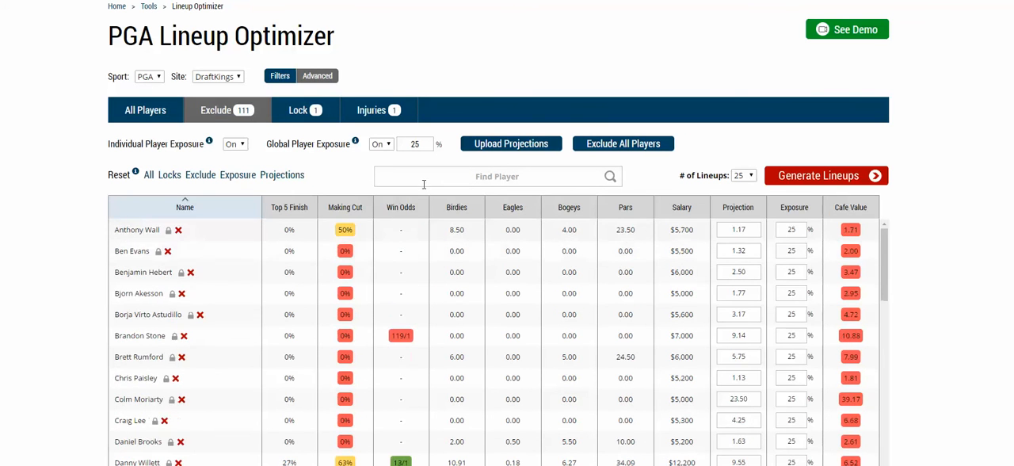
Search the excluded players for "ben" and view the injuries list
left_click(489, 176)
type("ben")
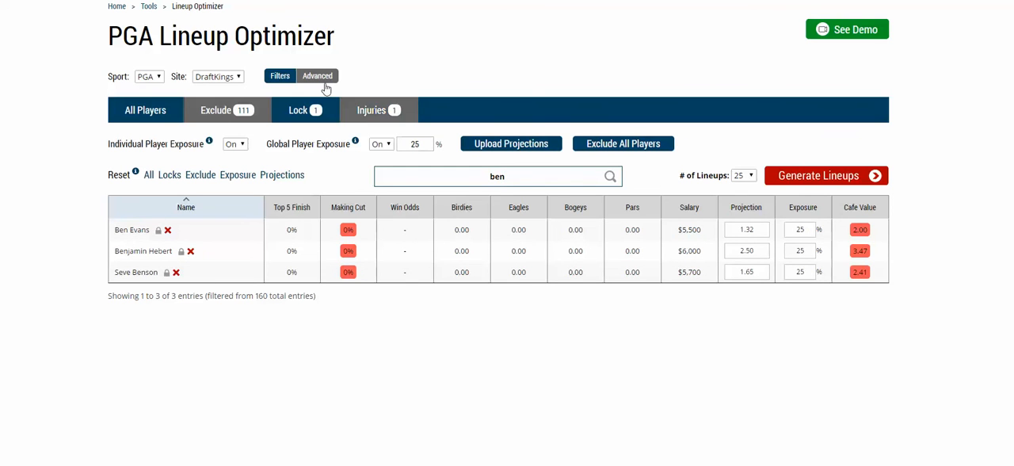
left_click(372, 110)
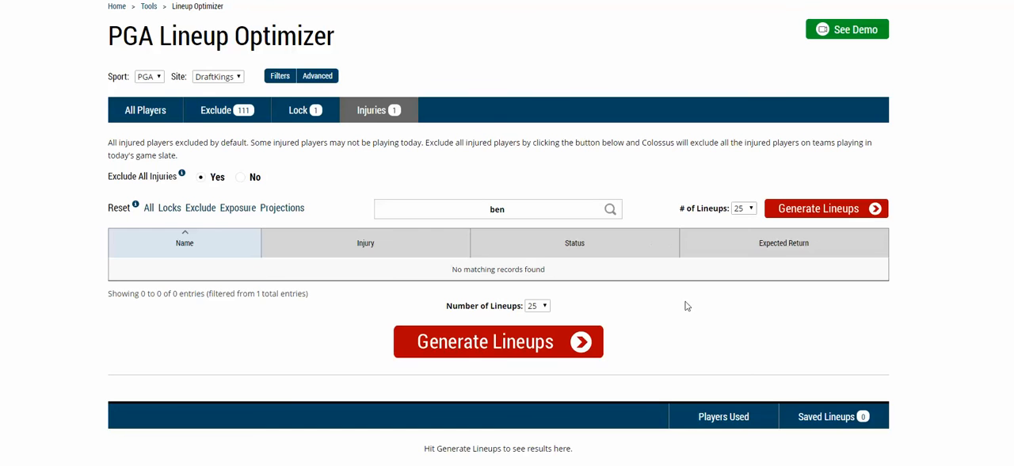
Return to the full player list and generate 25 lineups
scroll(686, 306, "up", 3)
left_click(146, 225)
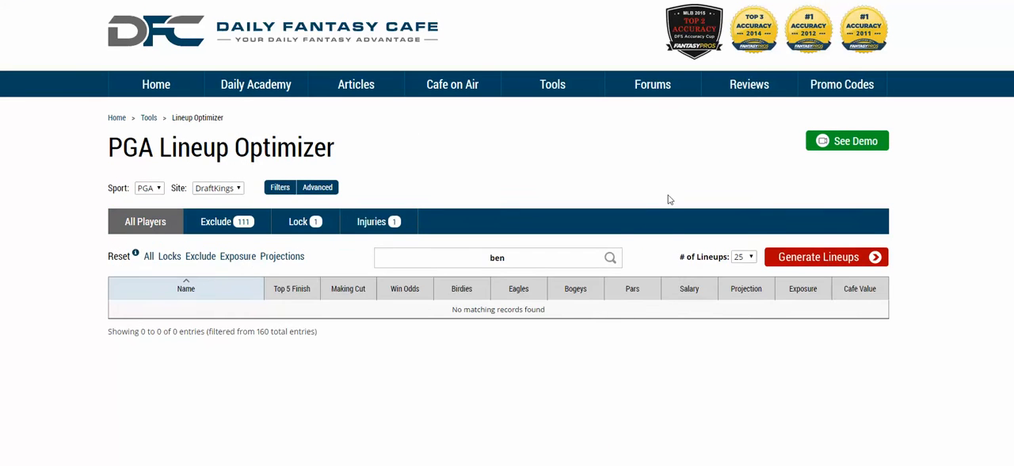
scroll(667, 200, "down", 1)
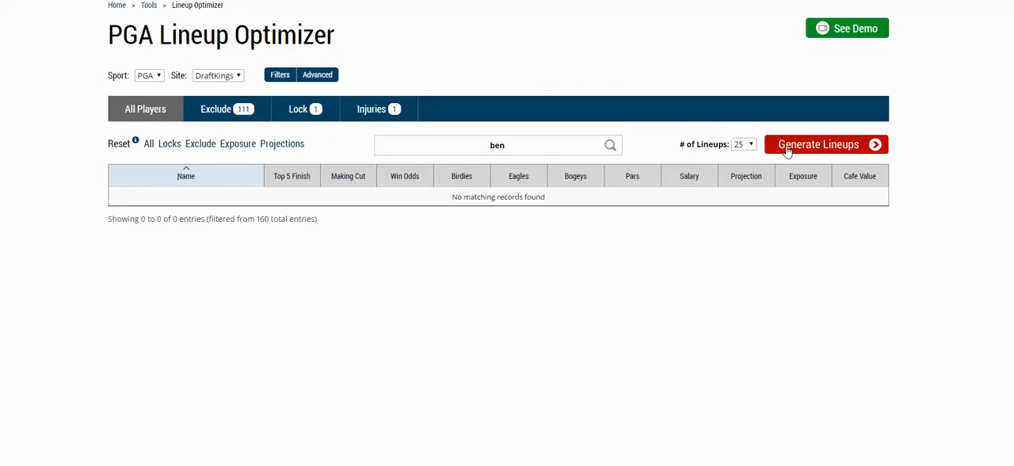
left_click(786, 145)
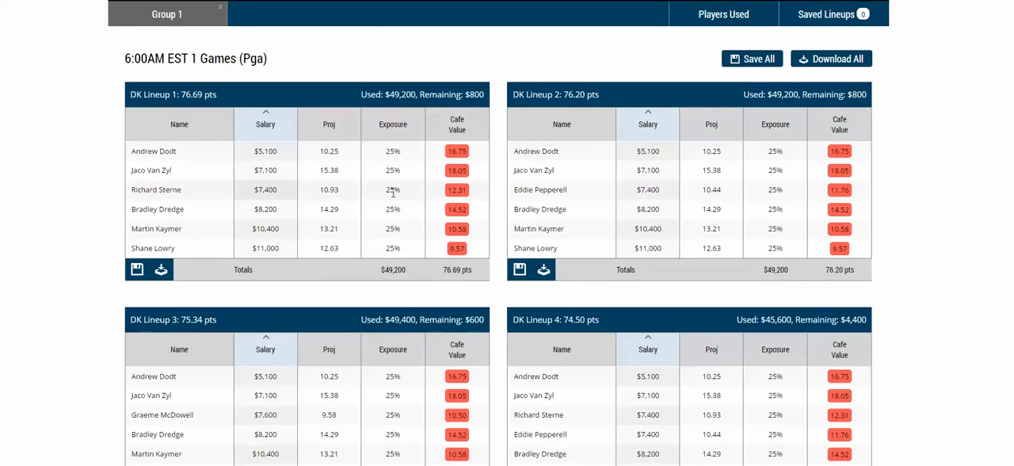
Examine the generated lineups and the exposure of the players used in Group 1
scroll(393, 193, "up", 1)
left_click_drag(271, 170, 132, 169)
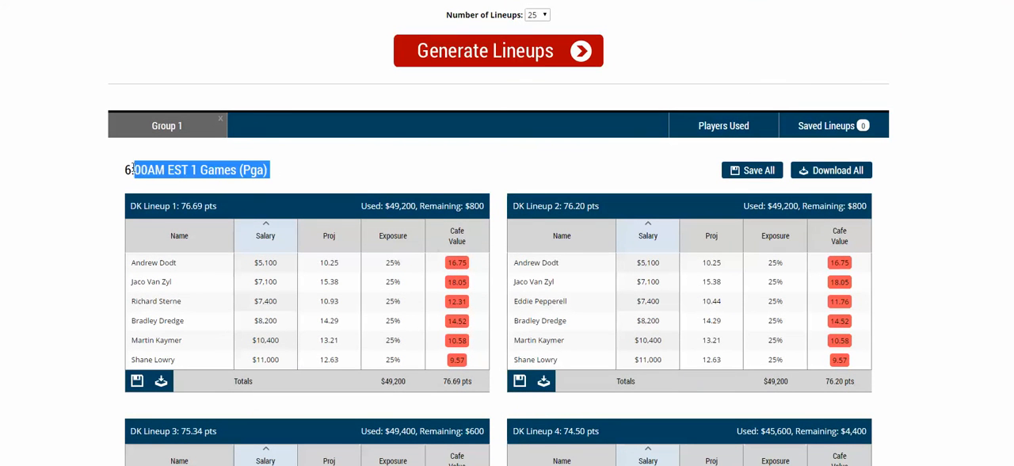
left_click(132, 169)
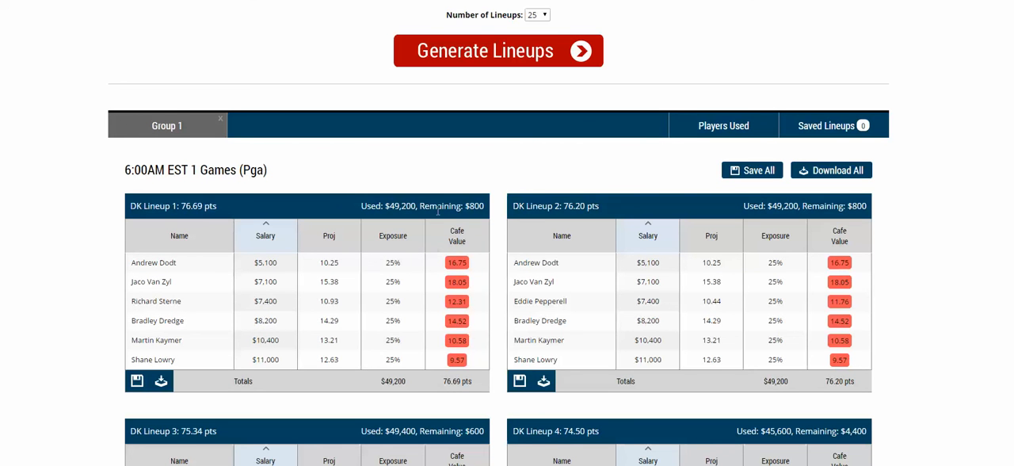
left_click(718, 126)
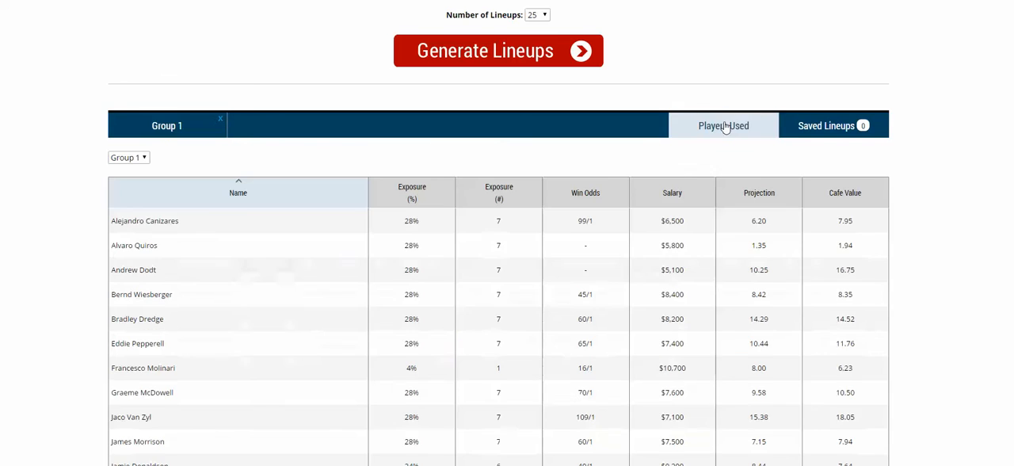
scroll(215, 229, "down", 1)
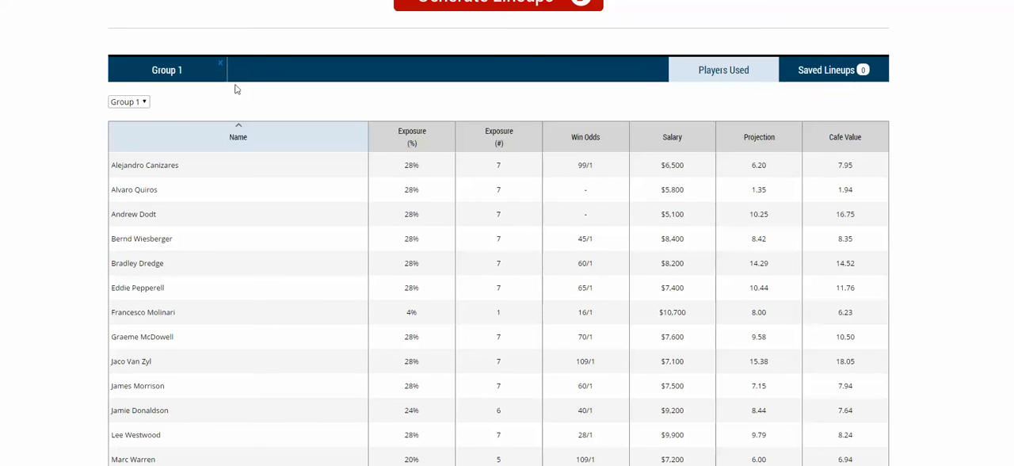
Rename the Group 1 lineup group as "fave"
double_click(167, 72)
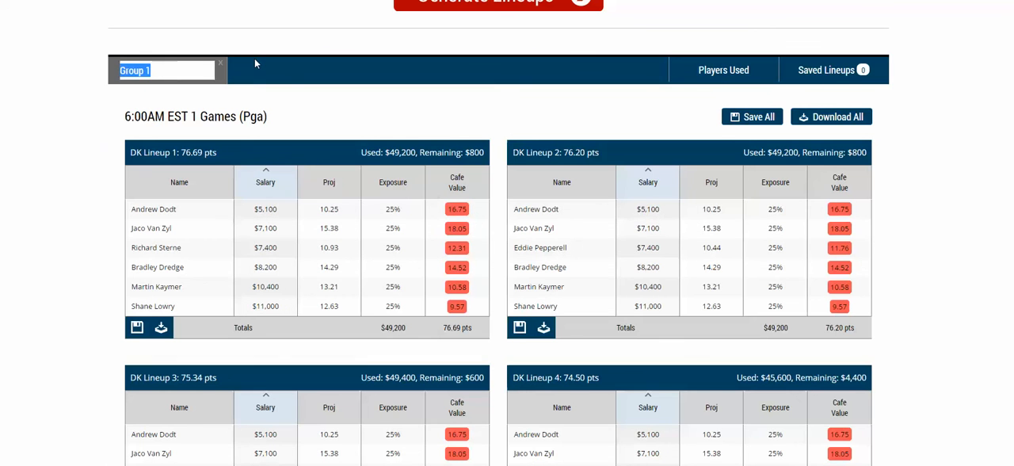
type("fave")
key("Return")
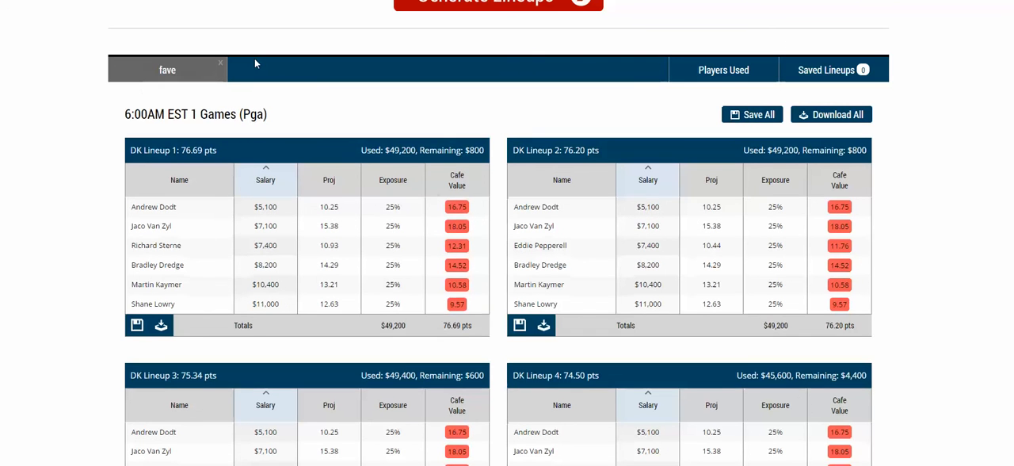
Reset all player settings and clear the "ben" search to restore the full player list
scroll(475, 88, "up", 2)
scroll(476, 88, "up", 5)
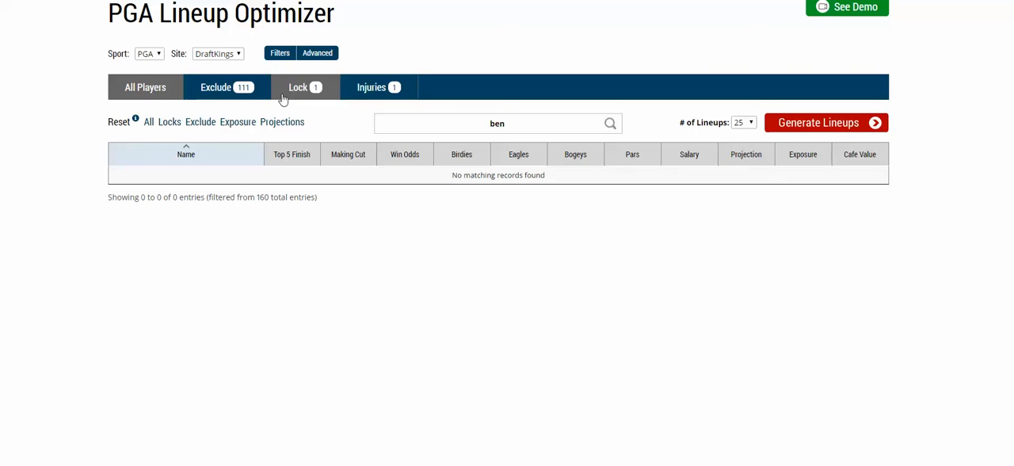
left_click(147, 127)
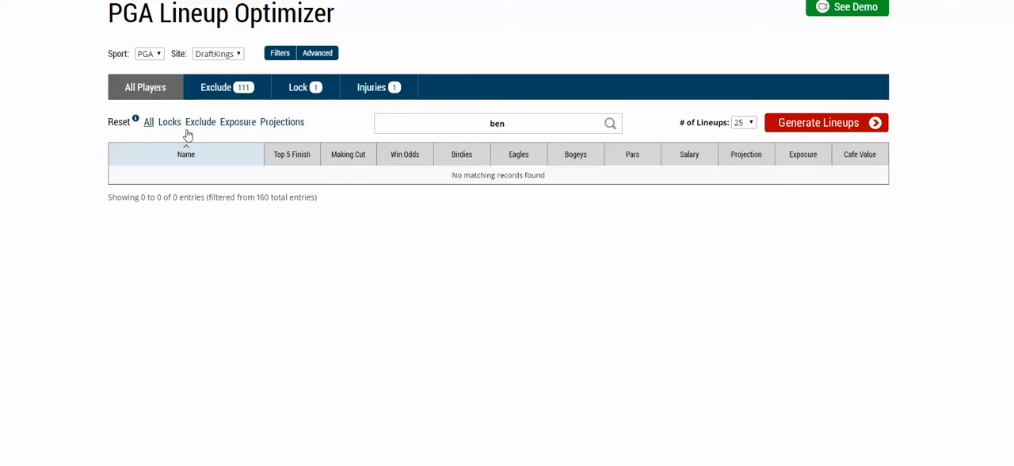
left_click(441, 118)
key("BackSpace")
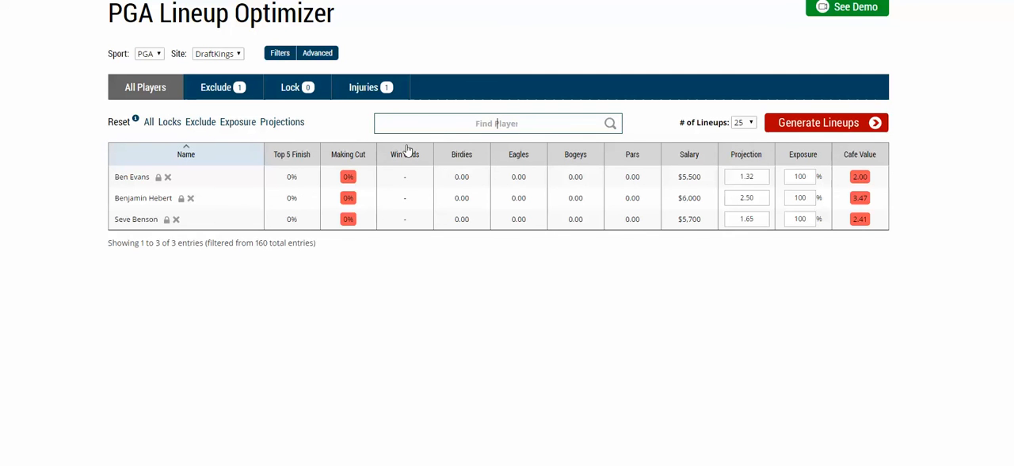
Lock Alejandro Canizares and set his exposure to 25%
left_click(191, 178)
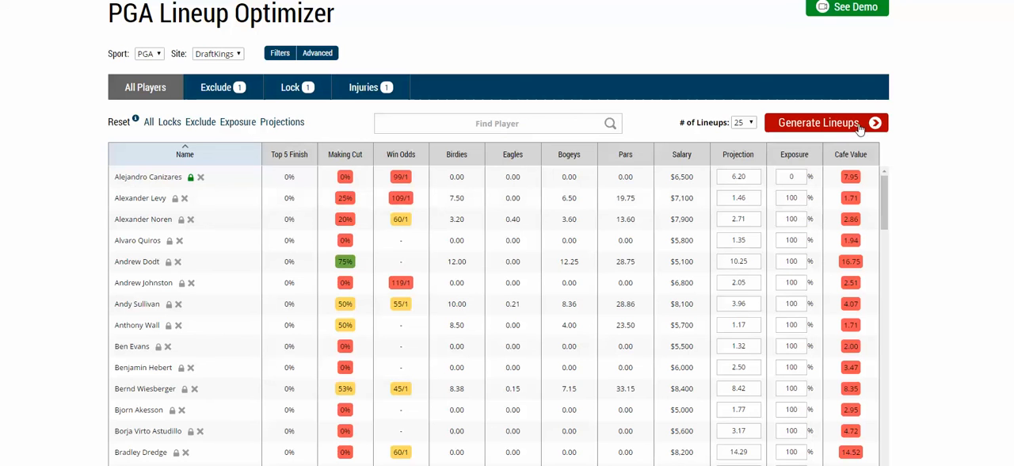
left_click(610, 32)
double_click(801, 175)
type("25")
Generate another 25 lineups and remove the Group 2 lineup group
left_click(818, 123)
scroll(277, 145, "up", 2)
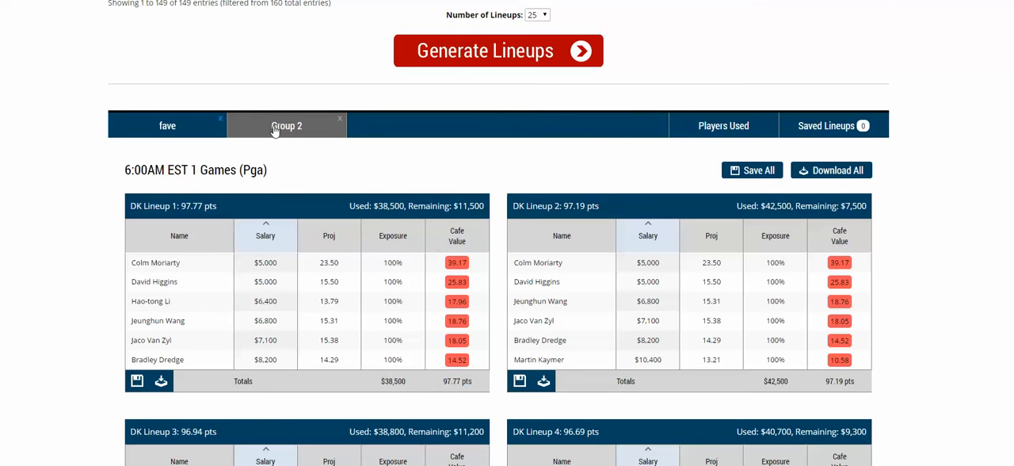
left_click(340, 120)
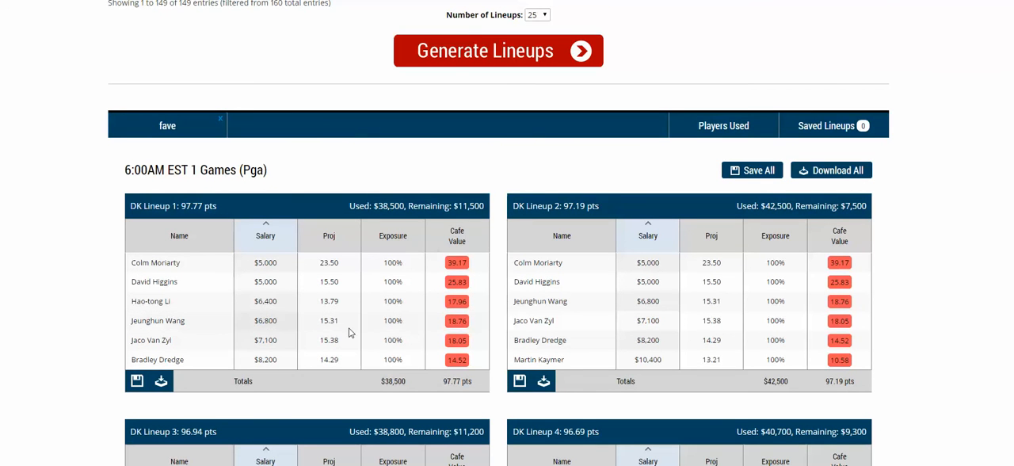
Save DK Lineup 1 and view it among the saved lineups
left_click(137, 383)
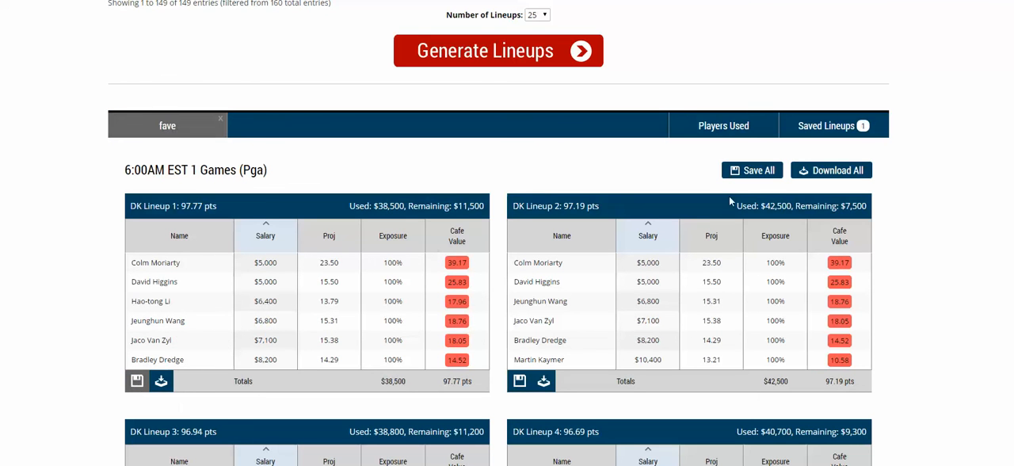
left_click(828, 127)
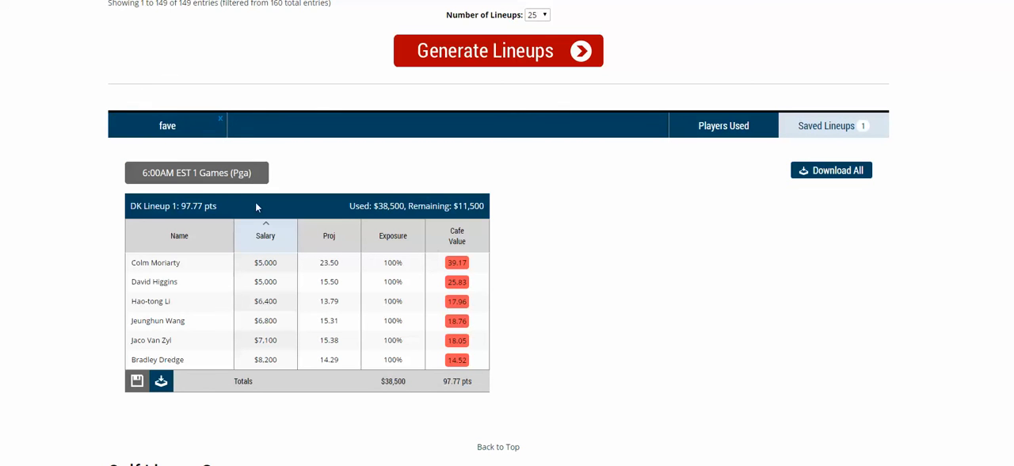
Return to the fave group and save all of its lineups
left_click(194, 126)
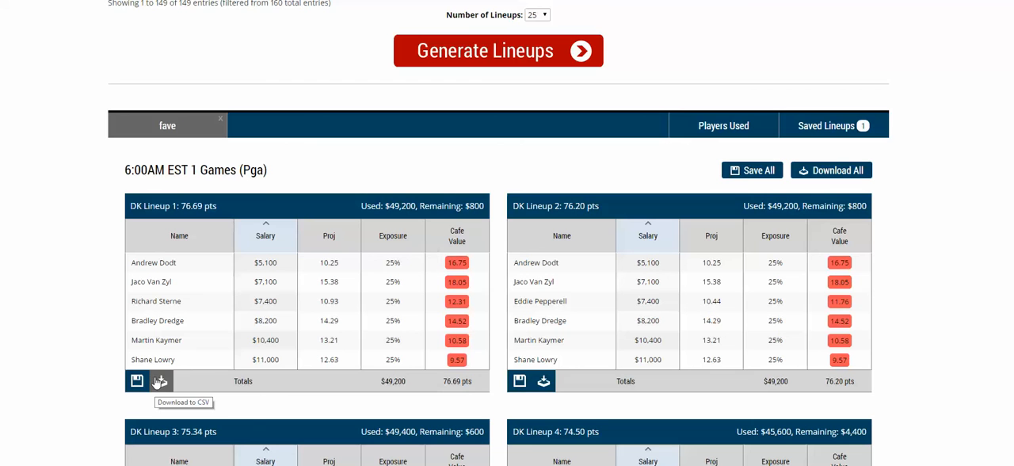
left_click(741, 171)
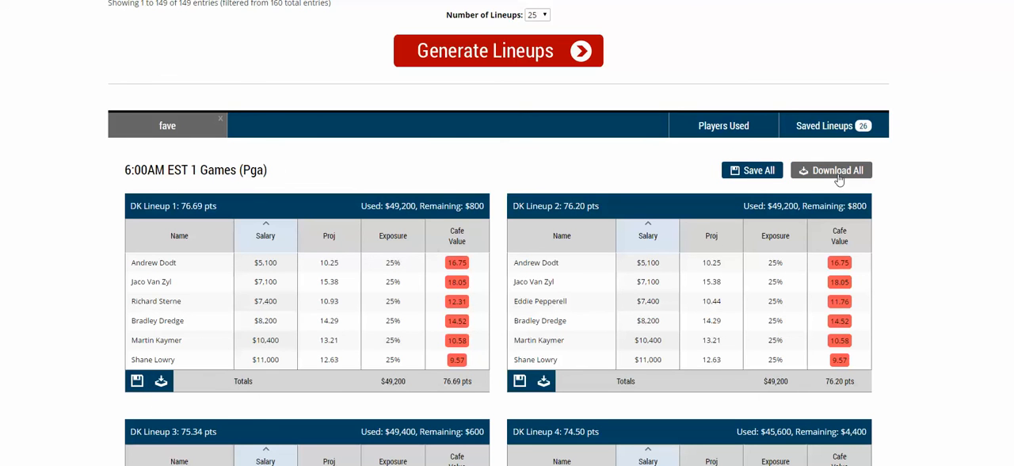
scroll(785, 279, "up", 10)
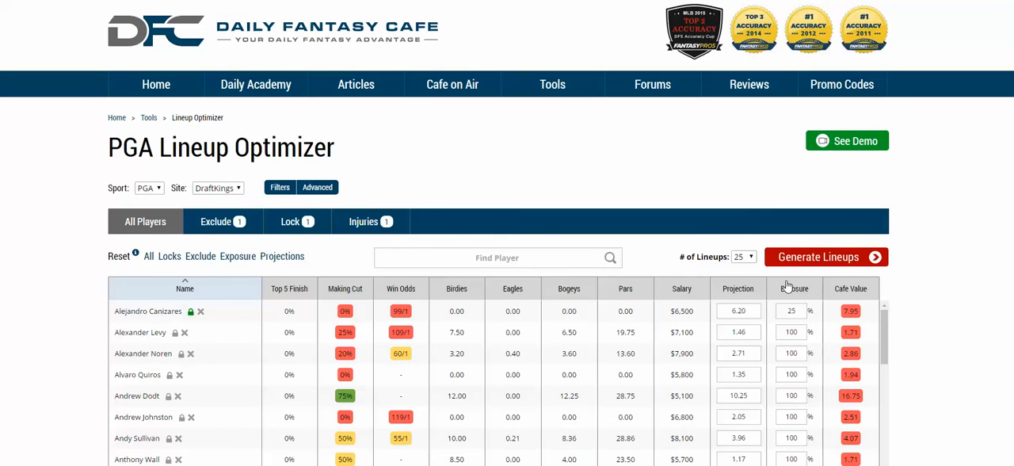
scroll(439, 287, "down", 1)
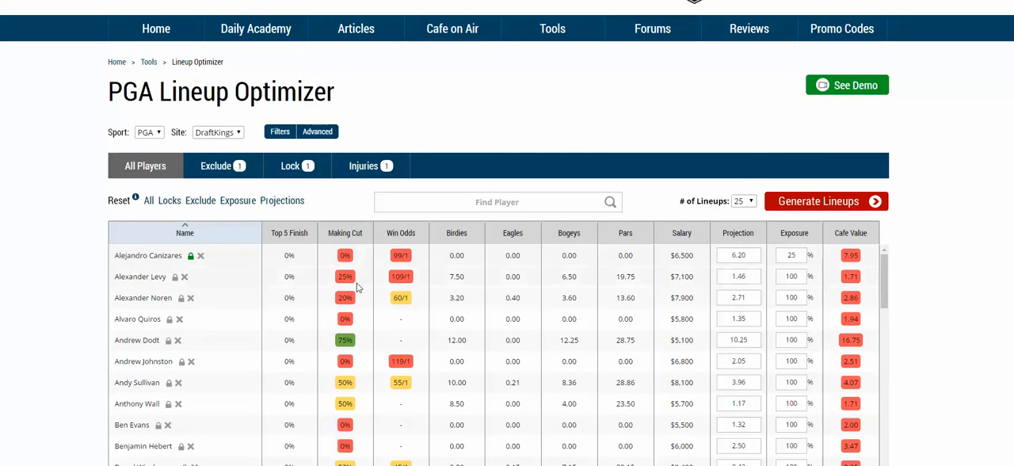